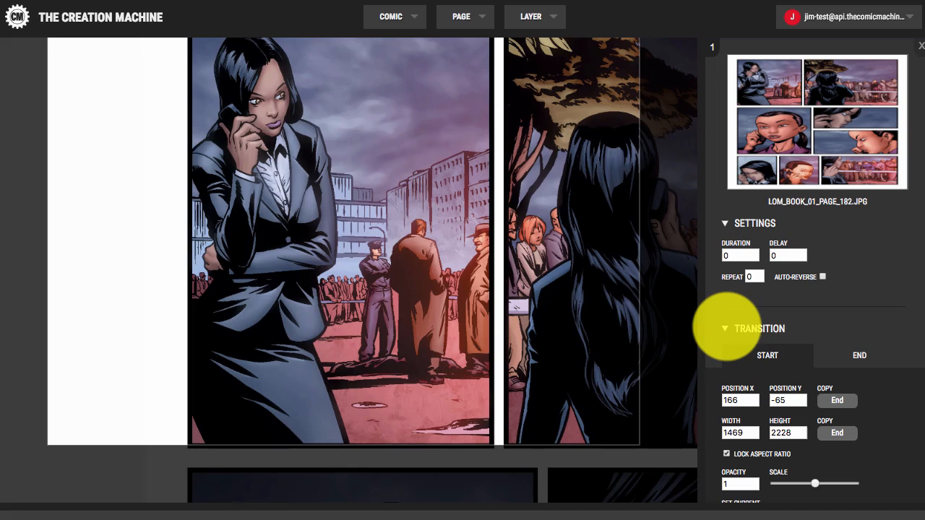
# Step: Nudge the layer and raise its height so the start frame reads 157, -78 at 1486×2254, then show the end frame
pyautogui.scroll(-3, 727, 325)
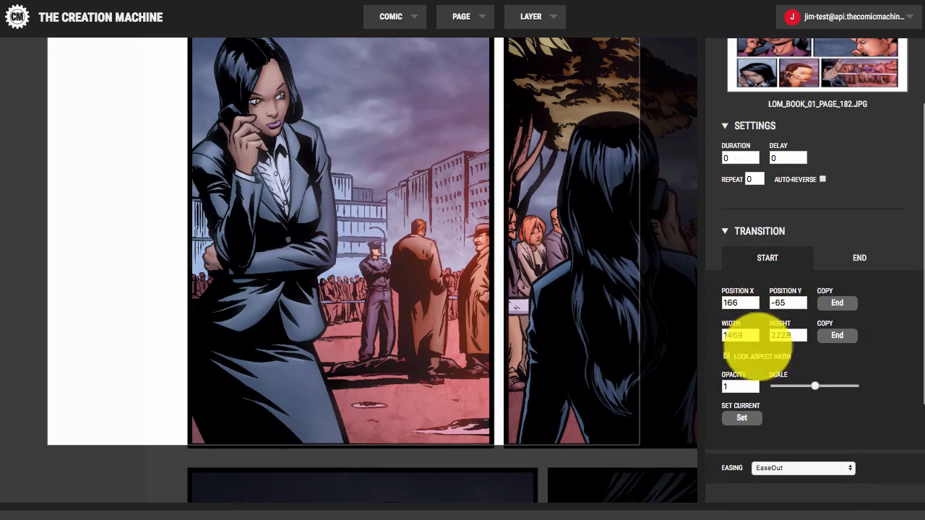
pyautogui.scroll(3, 455, 223)
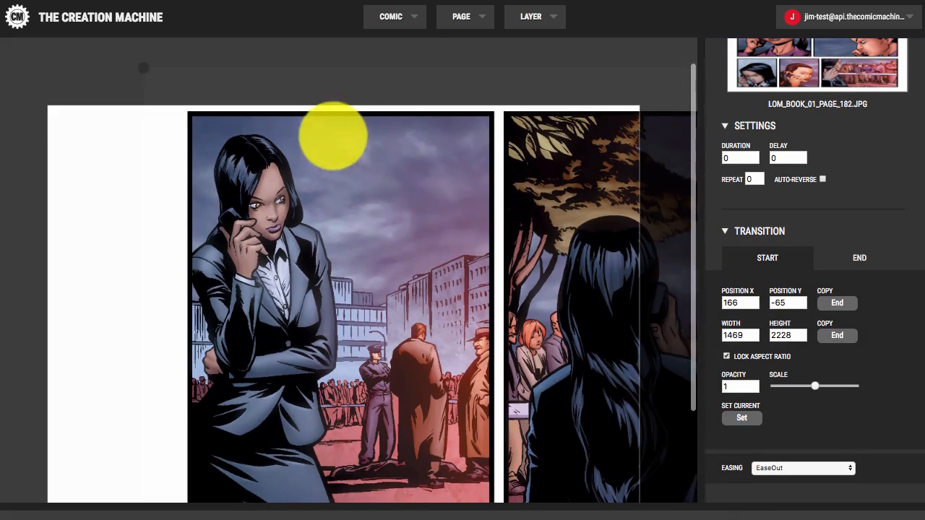
pyautogui.scroll(-3, 347, 161)
pyautogui.scroll(1, 349, 162)
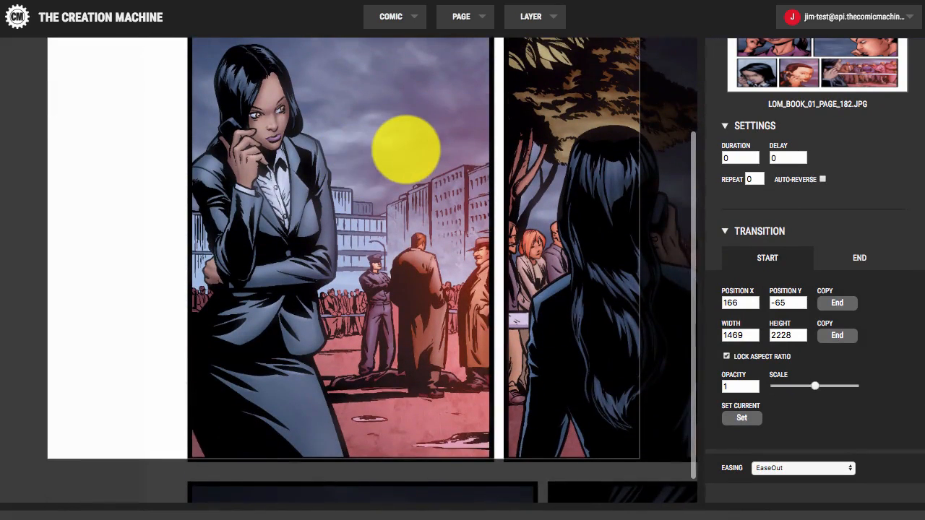
pyautogui.scroll(2, 405, 149)
pyautogui.scroll(1, 406, 149)
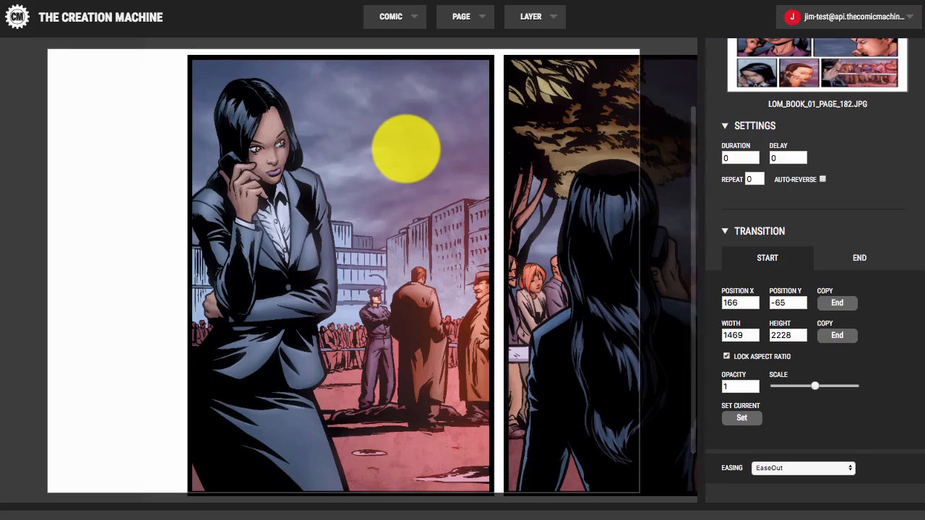
pyautogui.moveTo(406, 149); pyautogui.dragTo(405, 147)
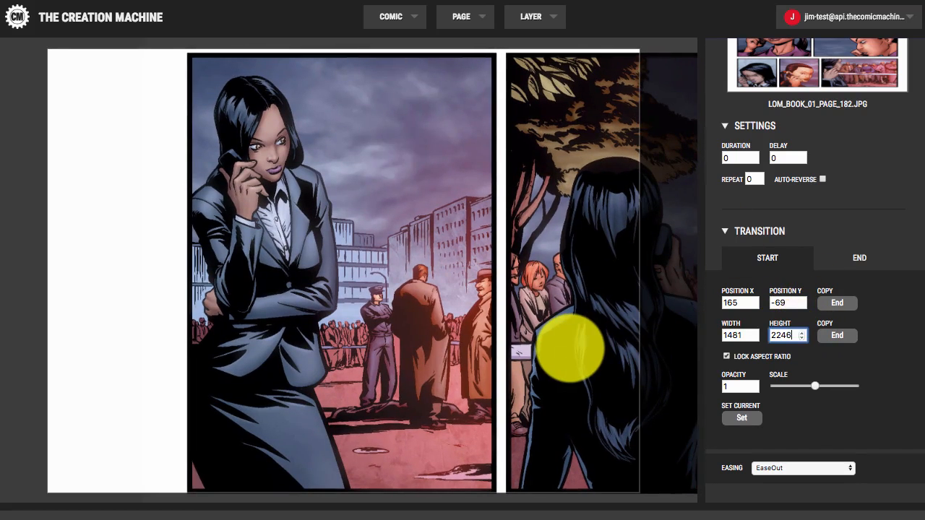
pyautogui.scroll(3, 570, 346)
pyautogui.moveTo(569, 344); pyautogui.dragTo(570, 342)
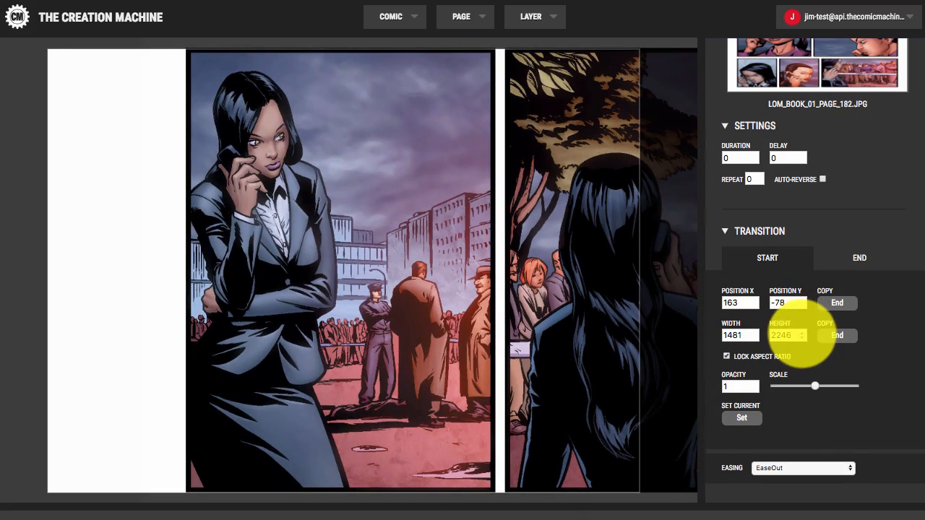
pyautogui.click(802, 333)
pyautogui.moveTo(598, 335); pyautogui.dragTo(595, 336)
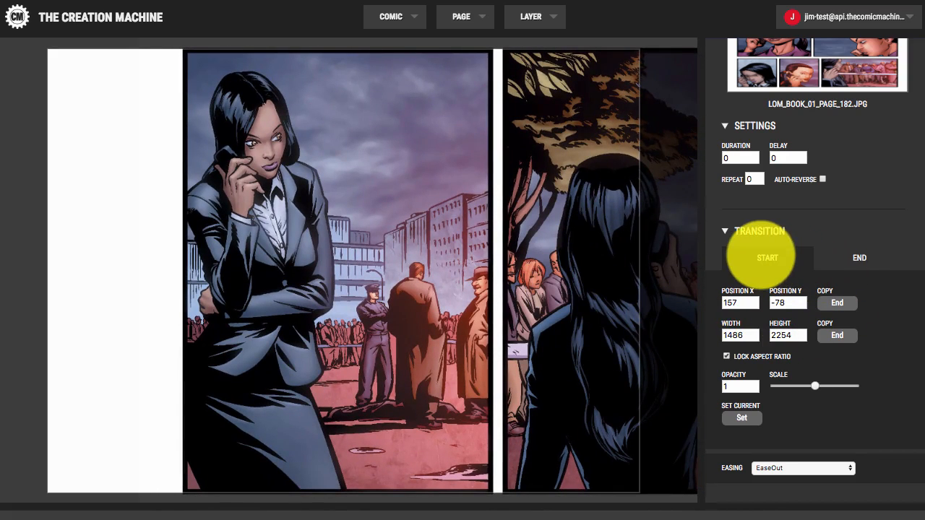
pyautogui.click(859, 257)
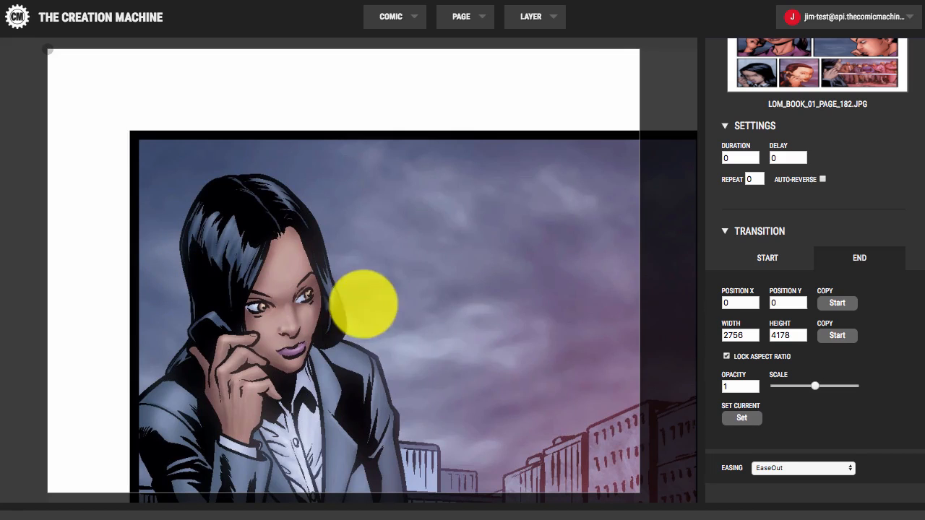
# Step: Compare the start and end frame values by switching between the START and END tabs
pyautogui.click(766, 257)
pyautogui.click(857, 258)
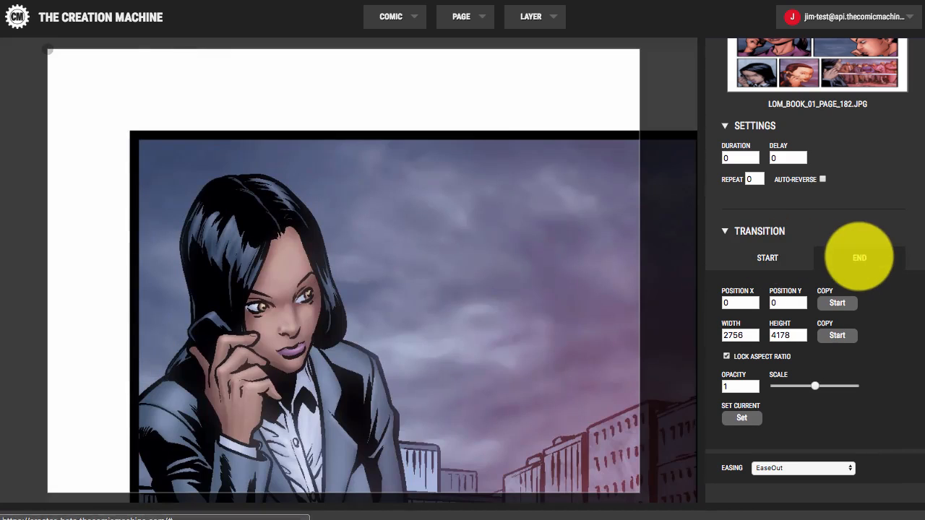
pyautogui.click(767, 257)
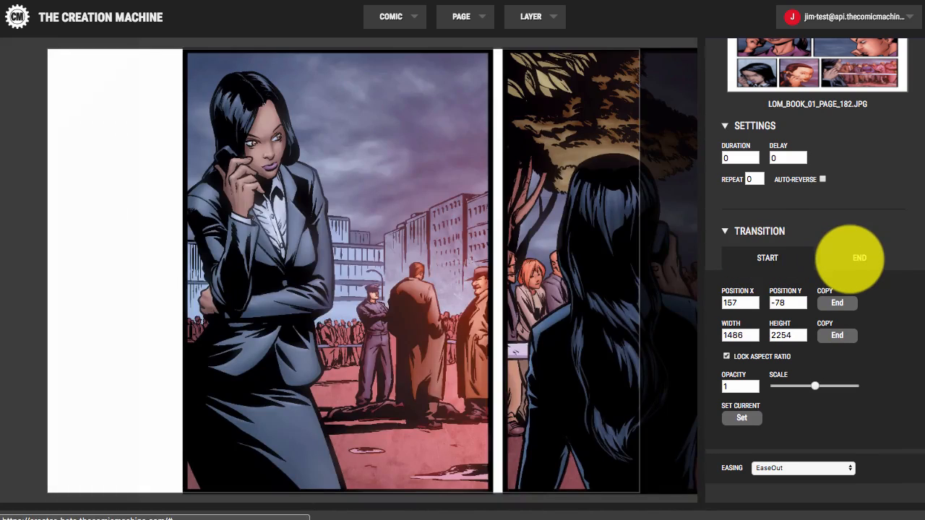
pyautogui.click(853, 257)
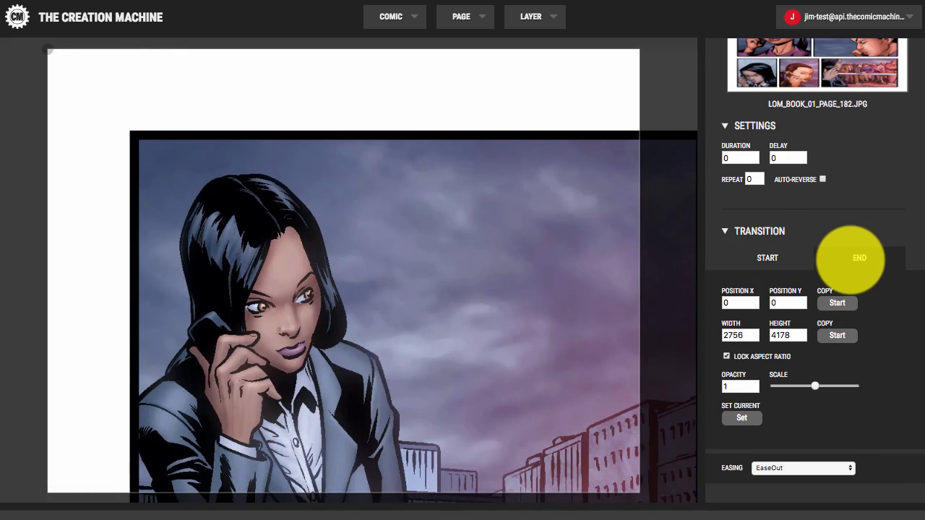
pyautogui.click(767, 258)
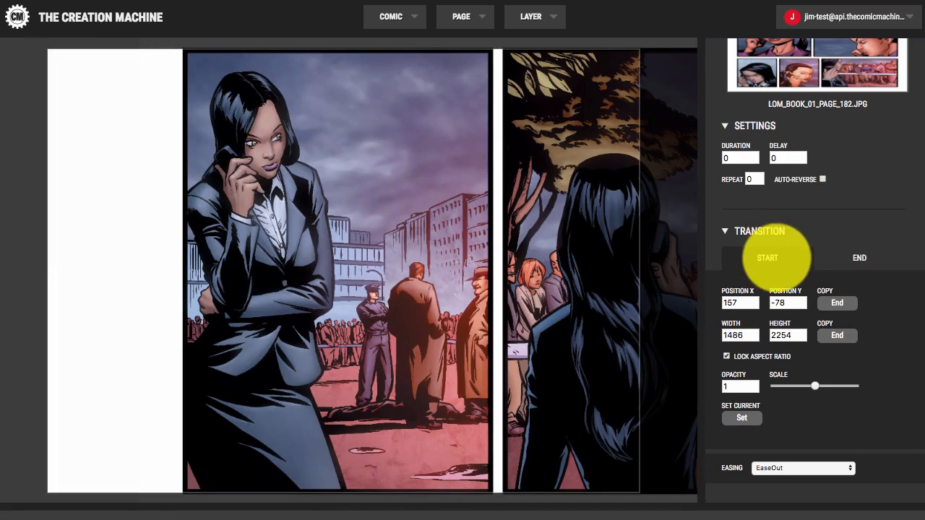
pyautogui.click(859, 258)
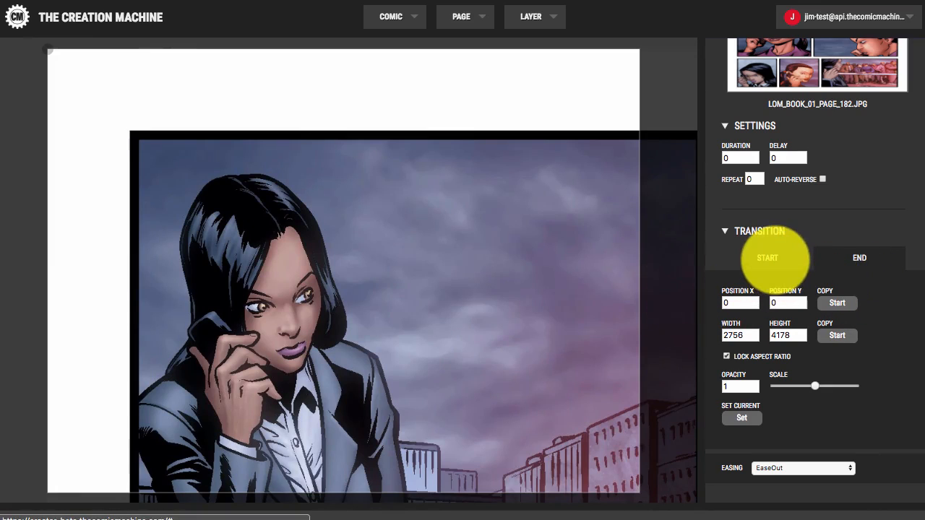
pyautogui.click(767, 258)
pyautogui.click(860, 258)
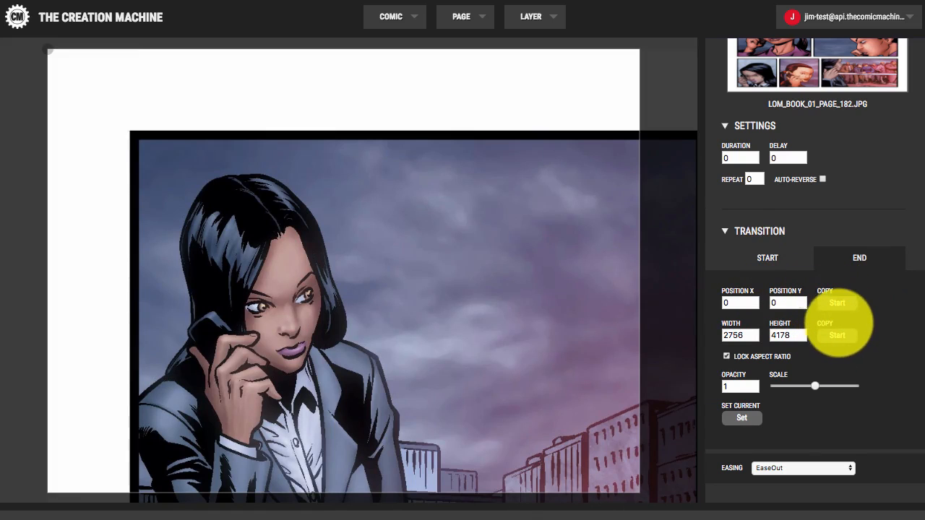
# Step: Copy the start frame's position 157, -78 and size 1486×2254 into the end frame and verify
pyautogui.click(837, 303)
pyautogui.click(837, 336)
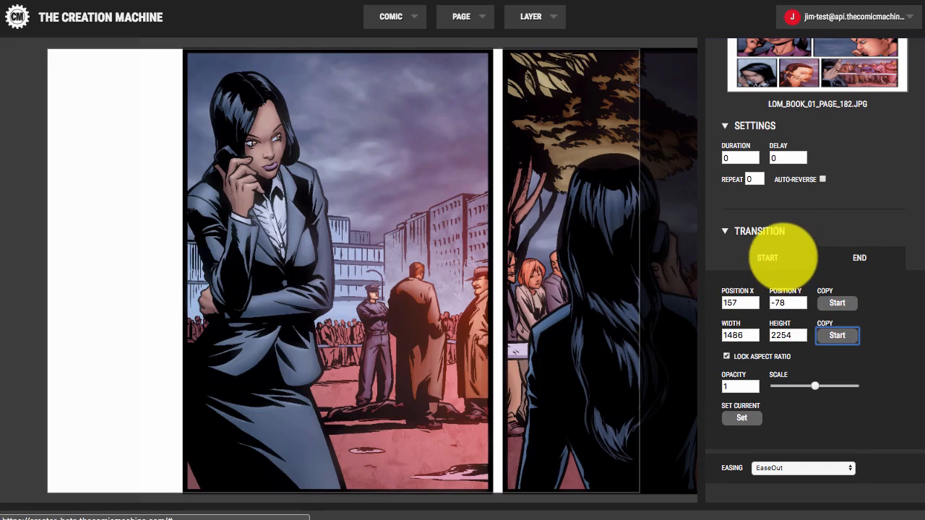
pyautogui.click(769, 259)
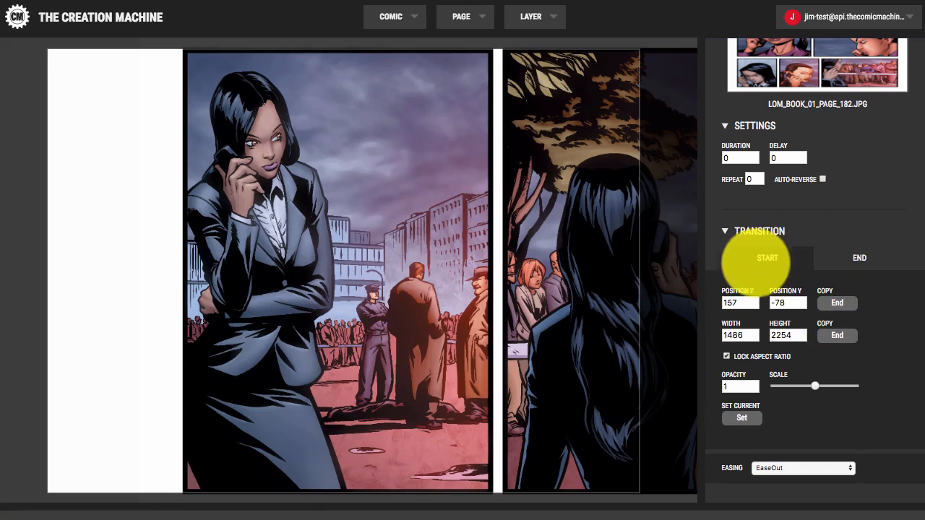
pyautogui.click(853, 256)
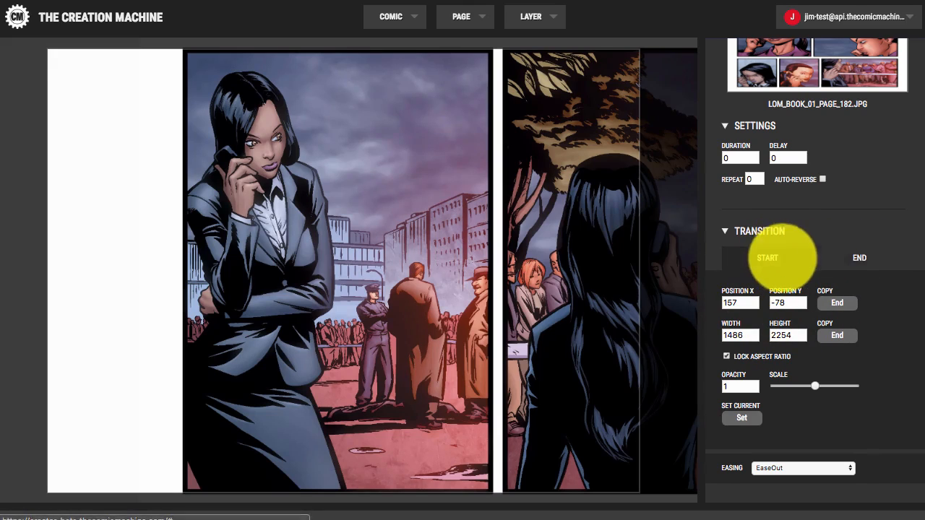
pyautogui.click(859, 256)
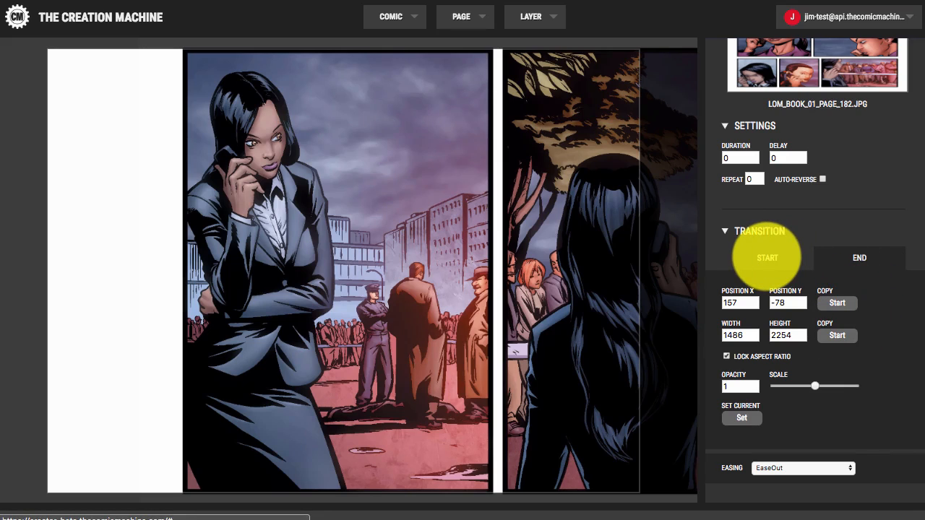
pyautogui.click(767, 258)
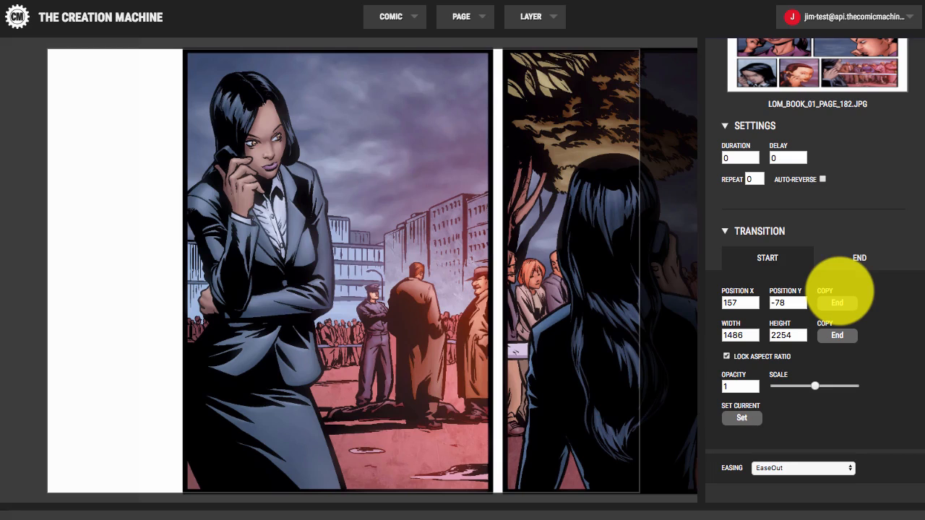
# Step: Copy the end frame's size into the start frame and compare both frames
pyautogui.scroll(2, 634, 287)
pyautogui.click(837, 335)
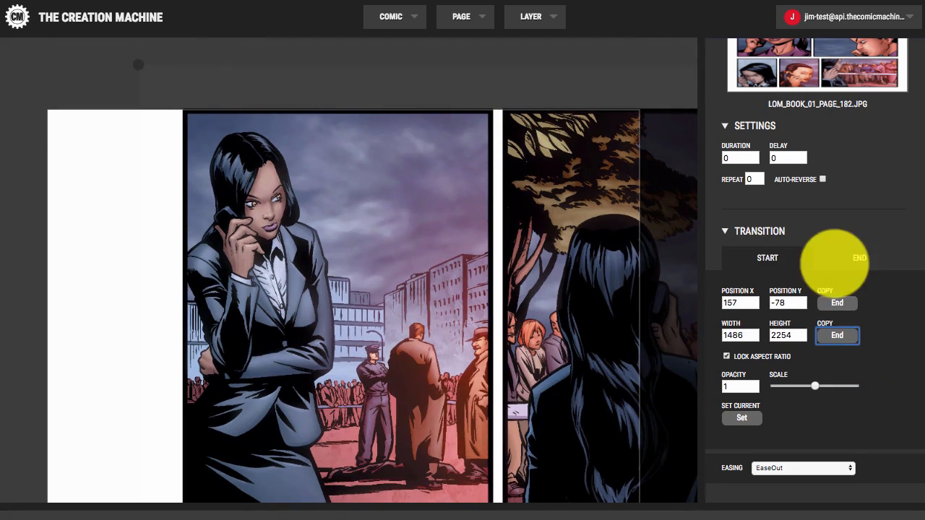
pyautogui.click(825, 257)
pyautogui.click(770, 256)
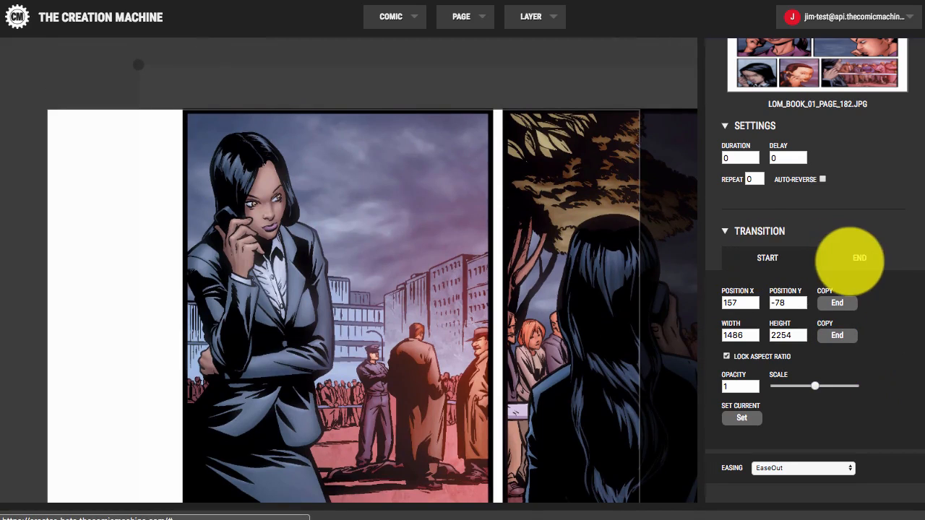
pyautogui.click(853, 261)
pyautogui.click(775, 256)
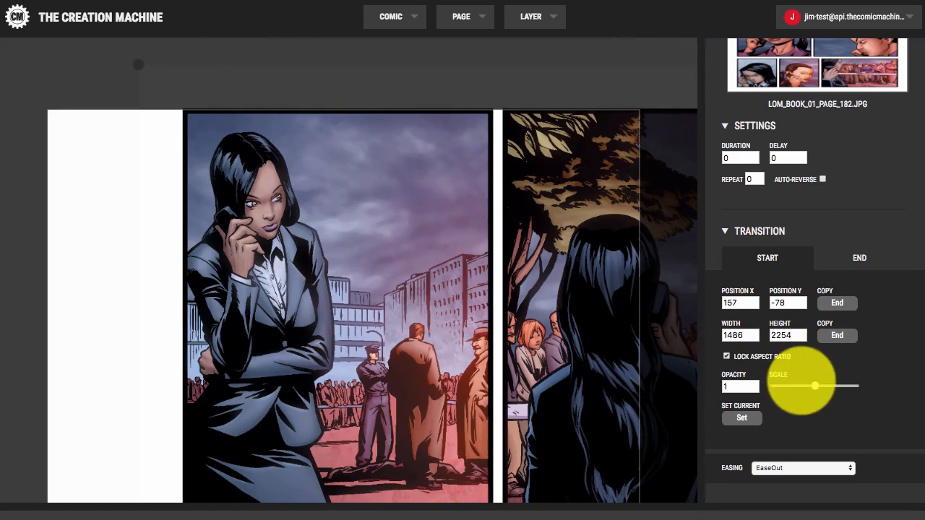
# Step: Scale up the start frame and pan it into a close-up of the woman's face
pyautogui.moveTo(814, 384); pyautogui.dragTo(815, 384)
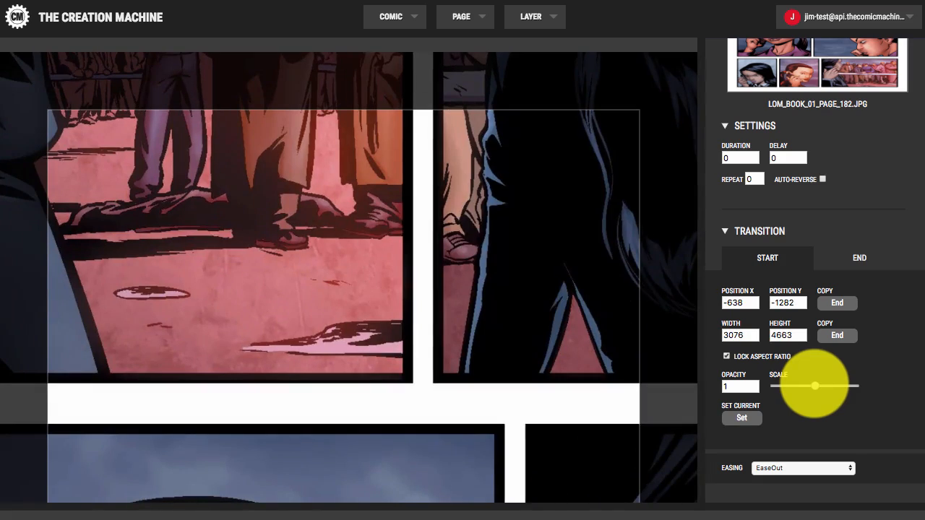
pyautogui.moveTo(439, 256); pyautogui.dragTo(493, 368)
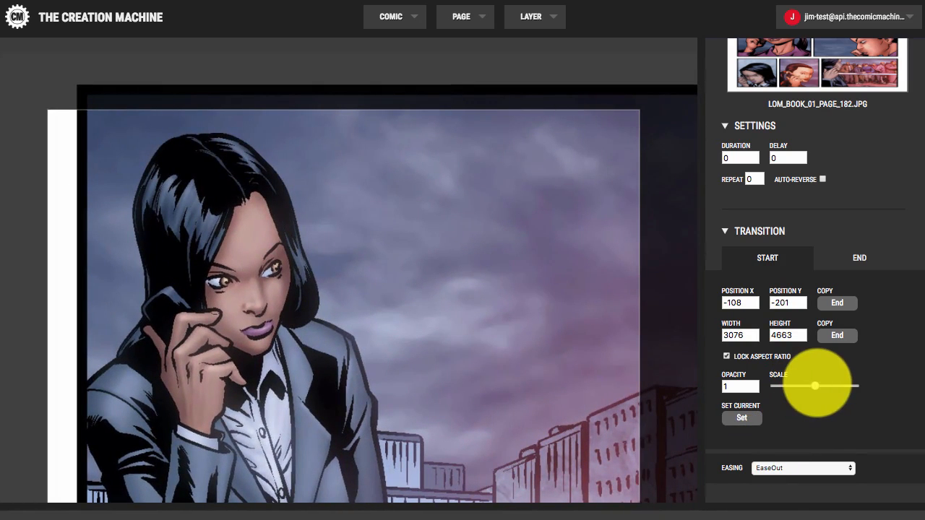
pyautogui.moveTo(817, 384); pyautogui.dragTo(818, 383)
pyautogui.moveTo(413, 307); pyautogui.dragTo(467, 359)
pyautogui.click(845, 258)
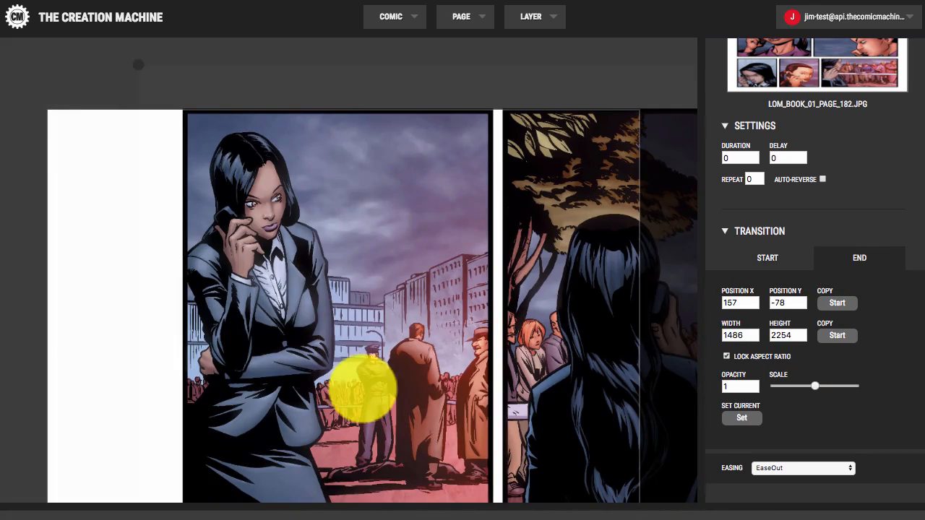
# Step: Preview the page animation with PAGE > Preview Page, then close it
pyautogui.scroll(-2, 376, 374)
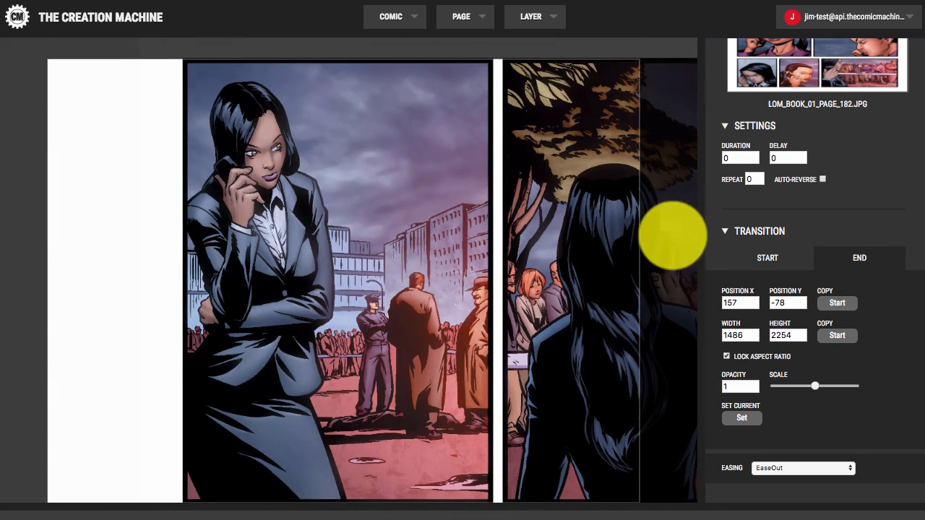
pyautogui.click(474, 20)
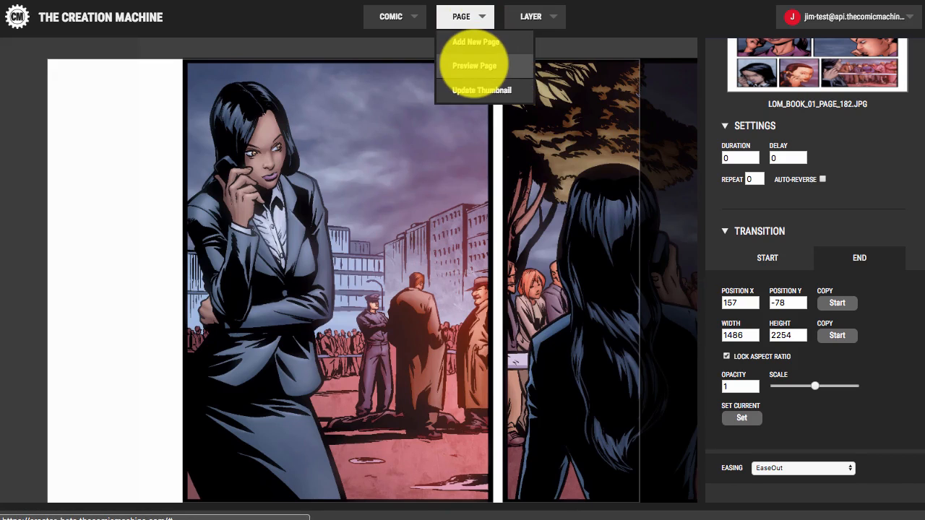
pyautogui.click(474, 65)
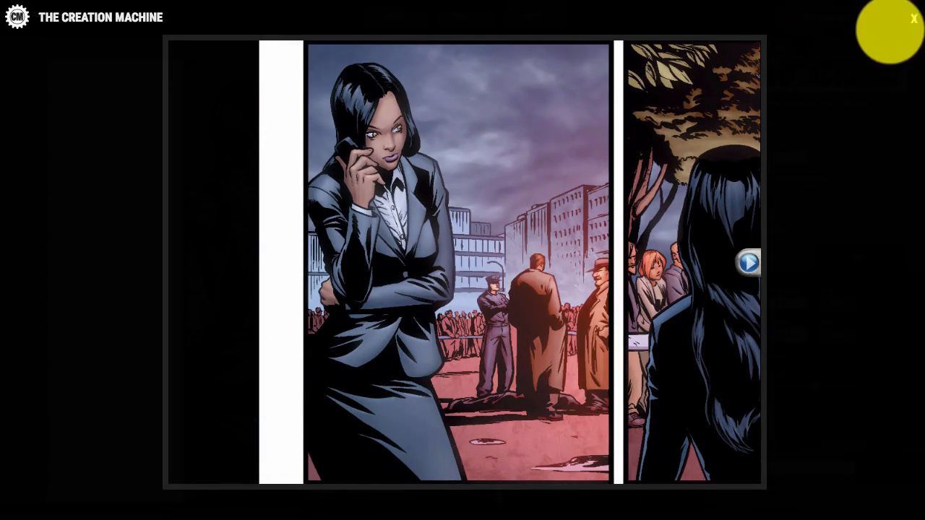
pyautogui.click(914, 19)
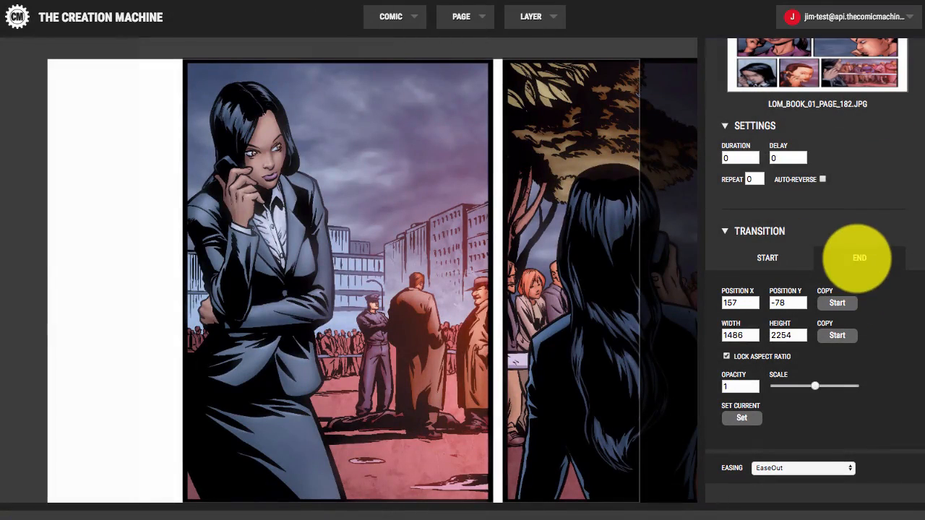
# Step: Set the transition duration to 1 second
pyautogui.click(768, 257)
pyautogui.click(852, 257)
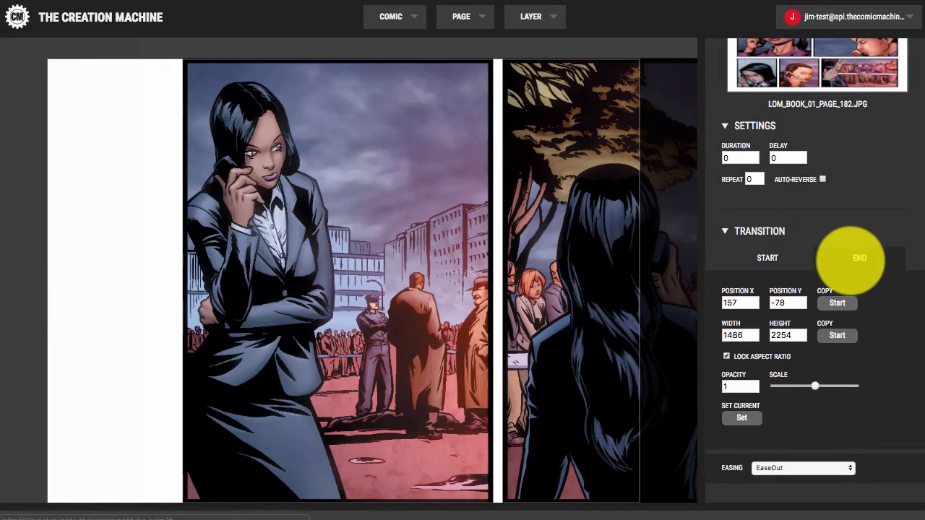
pyautogui.click(775, 253)
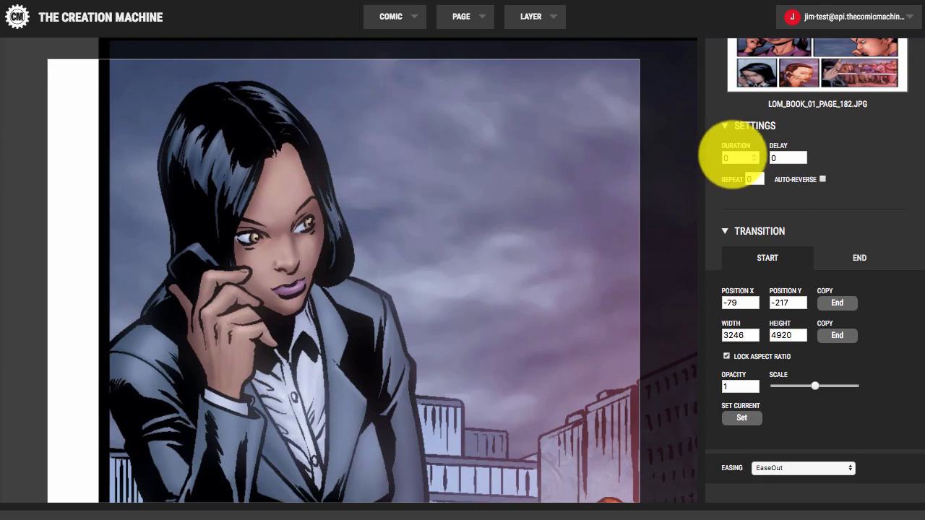
pyautogui.click(725, 158)
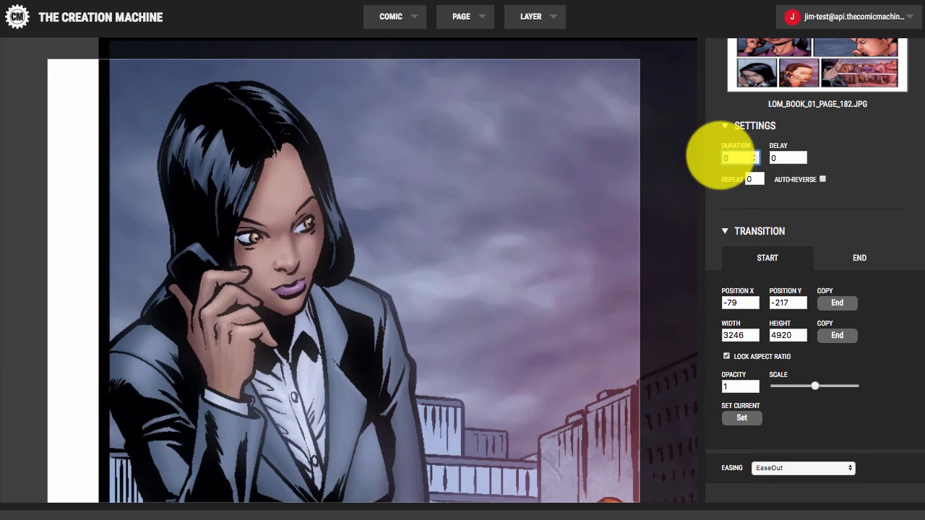
pyautogui.write('1')
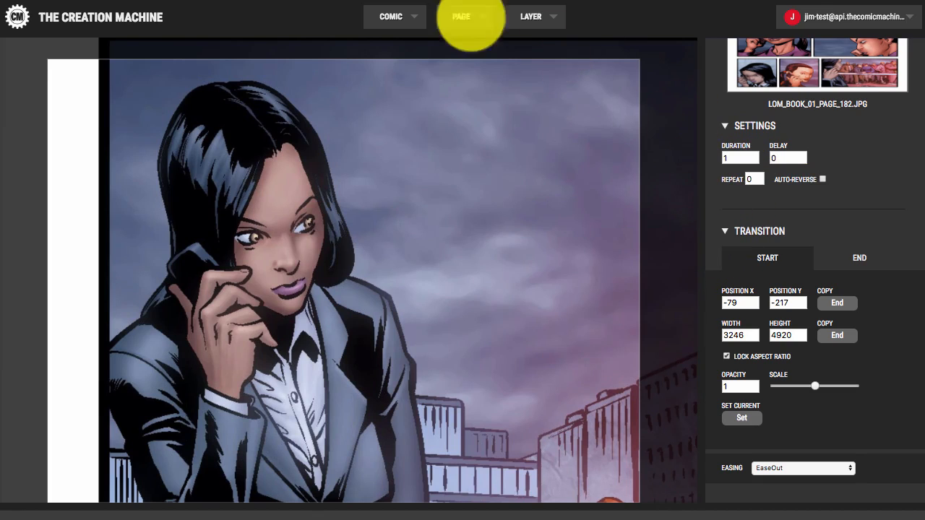
# Step: Preview the page's one-second zoom-out animation, then close the preview
pyautogui.click(463, 20)
pyautogui.click(474, 65)
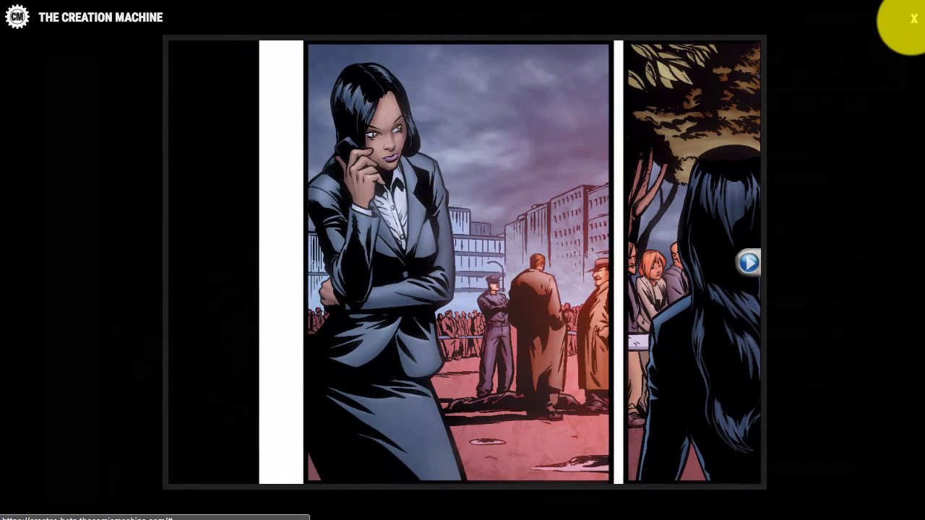
pyautogui.click(912, 20)
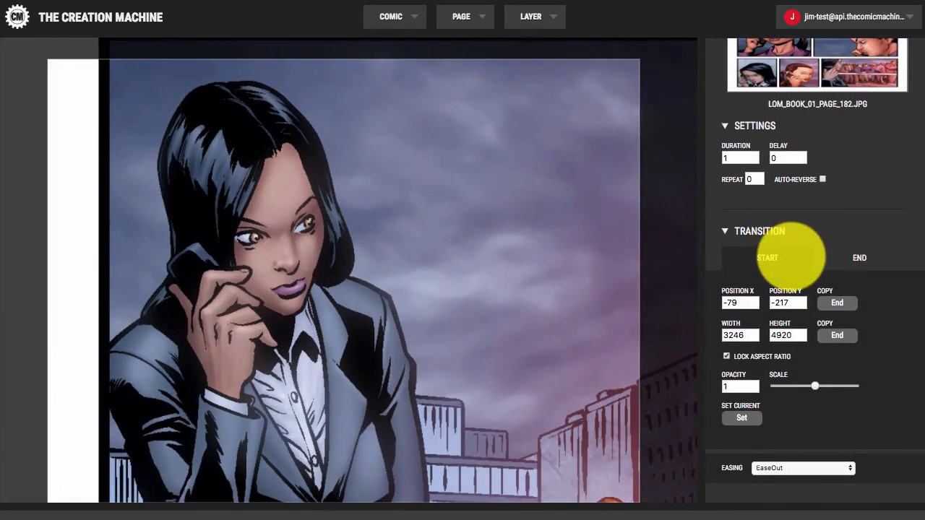
# Step: Set the start frame's opacity to 0 so the layer fades in
pyautogui.scroll(-2, 791, 254)
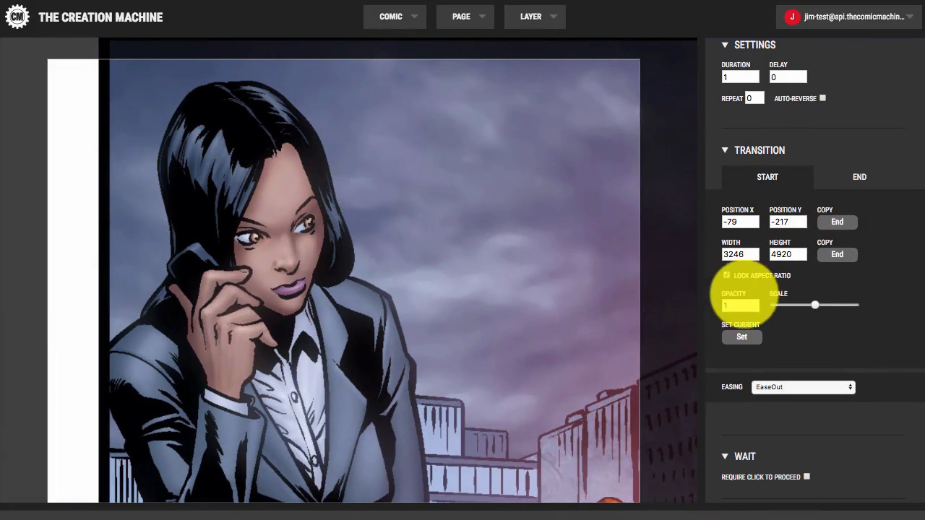
pyautogui.click(725, 305)
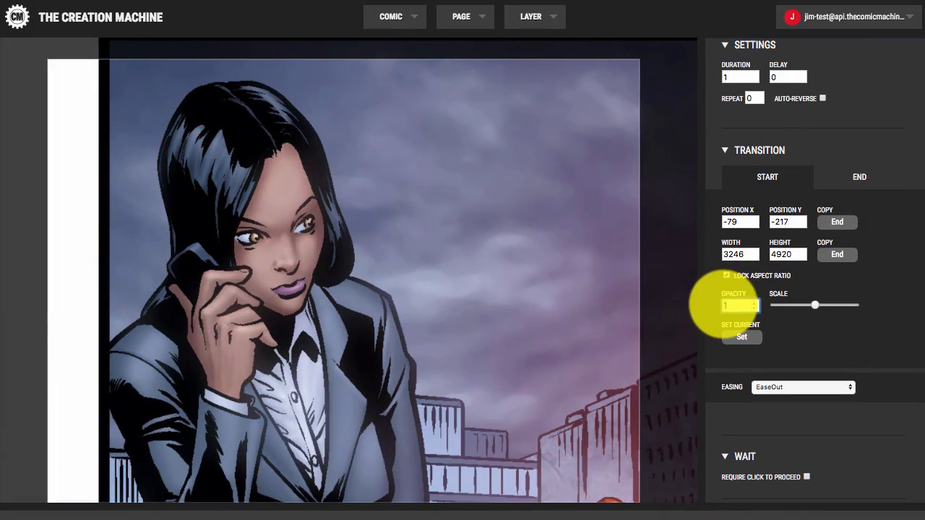
pyautogui.write('0')
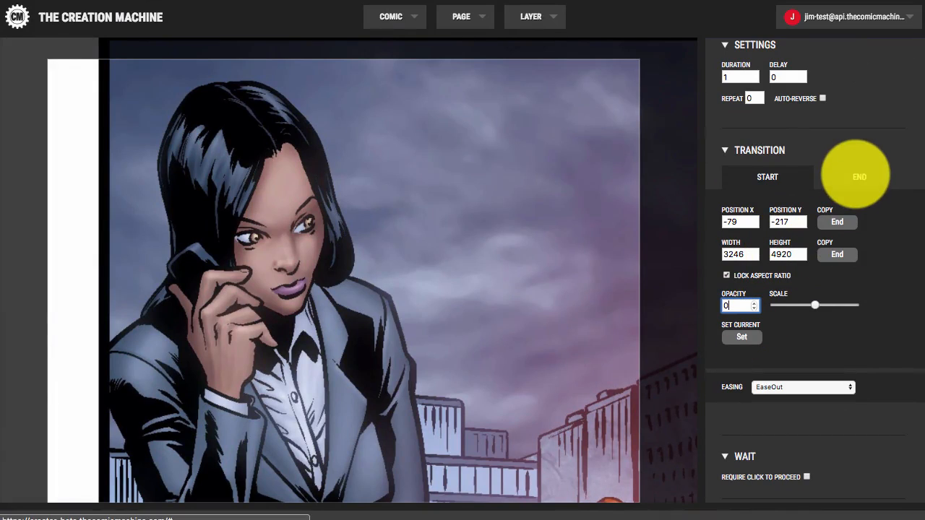
pyautogui.click(856, 176)
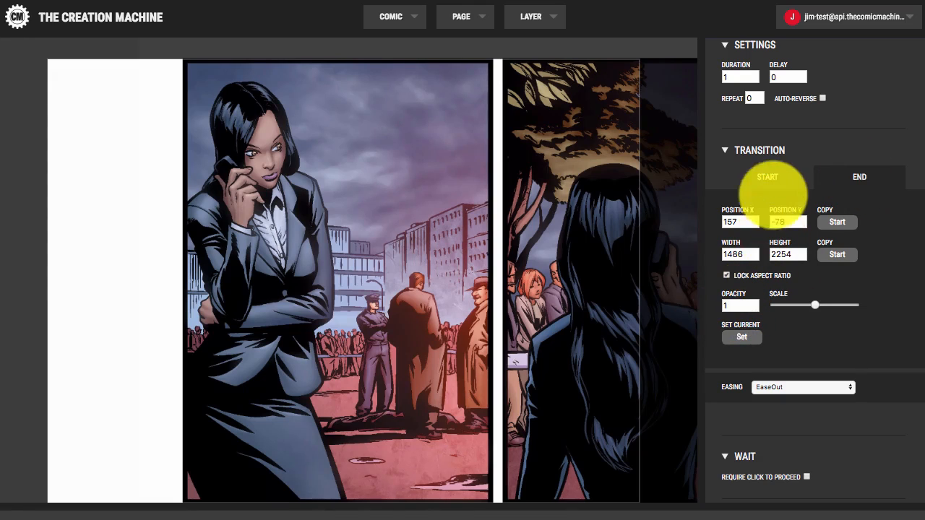
pyautogui.click(766, 173)
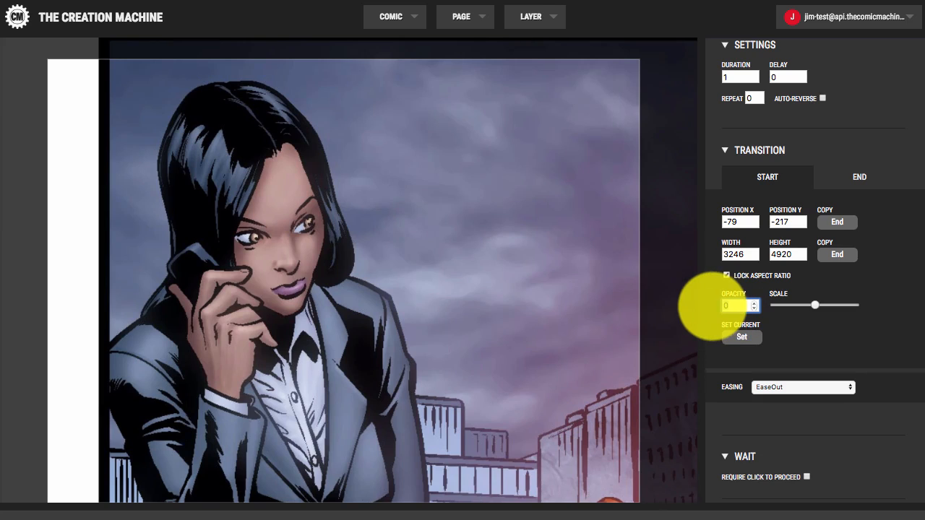
pyautogui.write('.5')
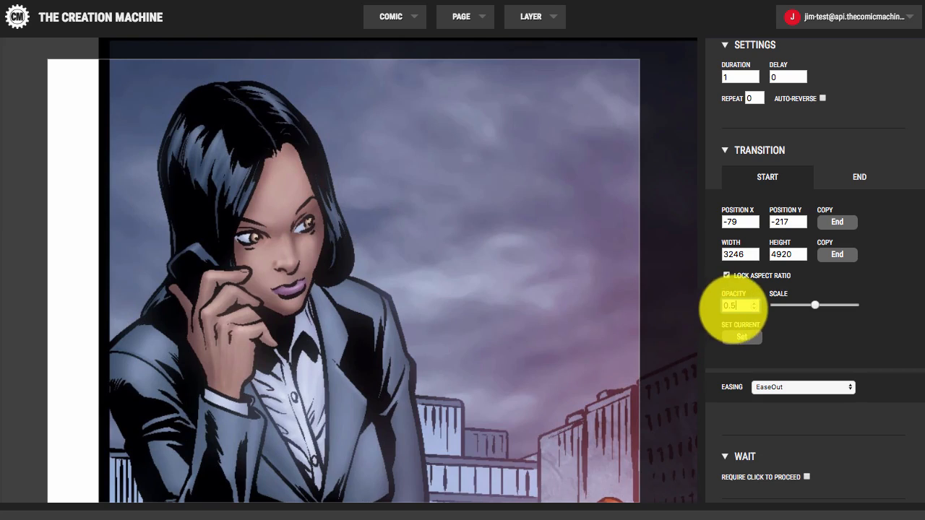
pyautogui.doubleClick(738, 306)
pyautogui.write('0')
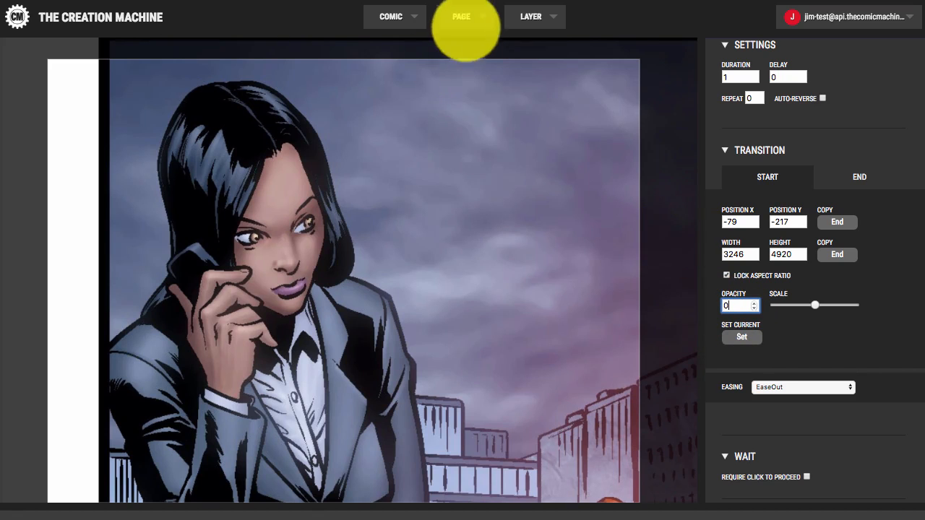
# Step: Preview the fade-in page animation, then close the preview
pyautogui.click(464, 19)
pyautogui.click(469, 62)
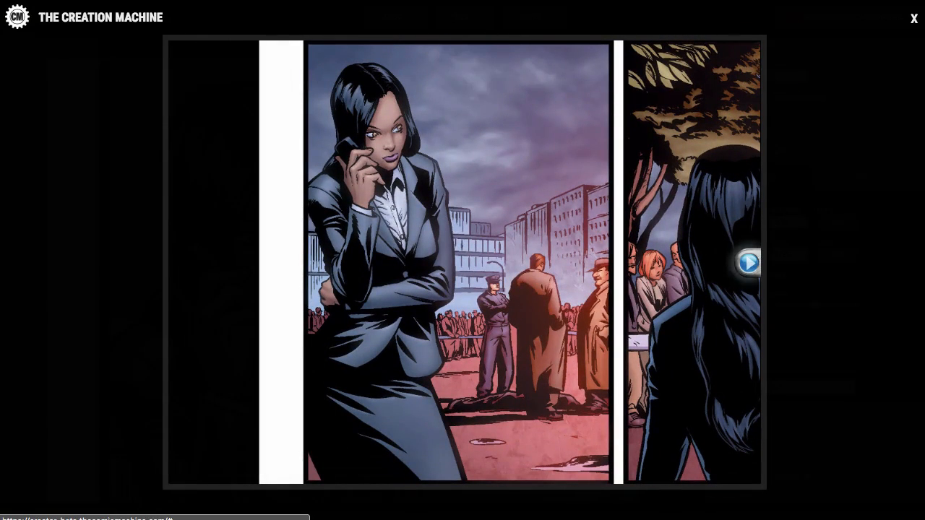
pyautogui.click(914, 19)
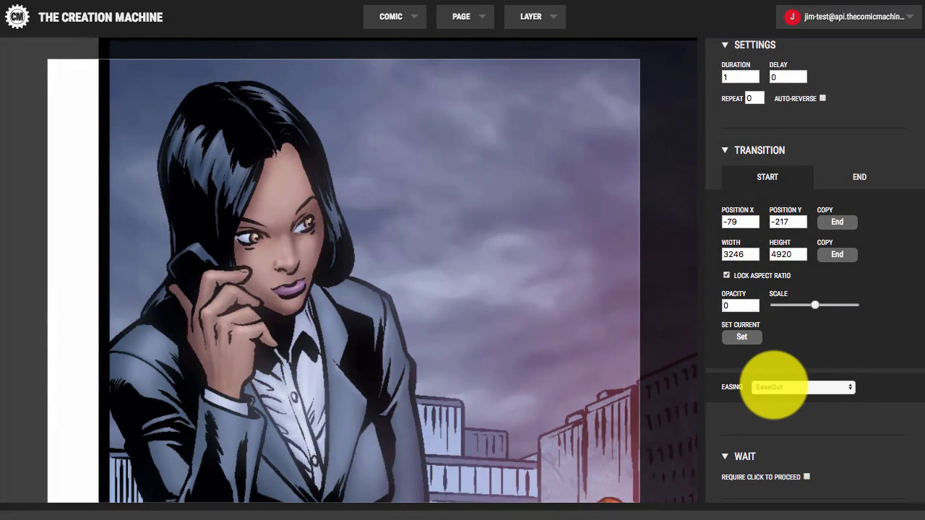
# Step: Pick EaseInOut from the Easing dropdown in place of EaseOut
pyautogui.click(773, 387)
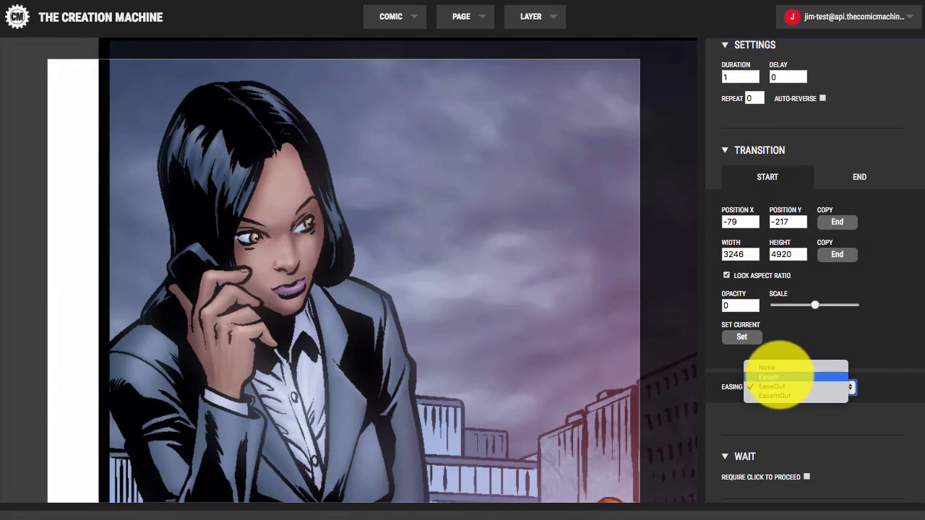
pyautogui.click(821, 355)
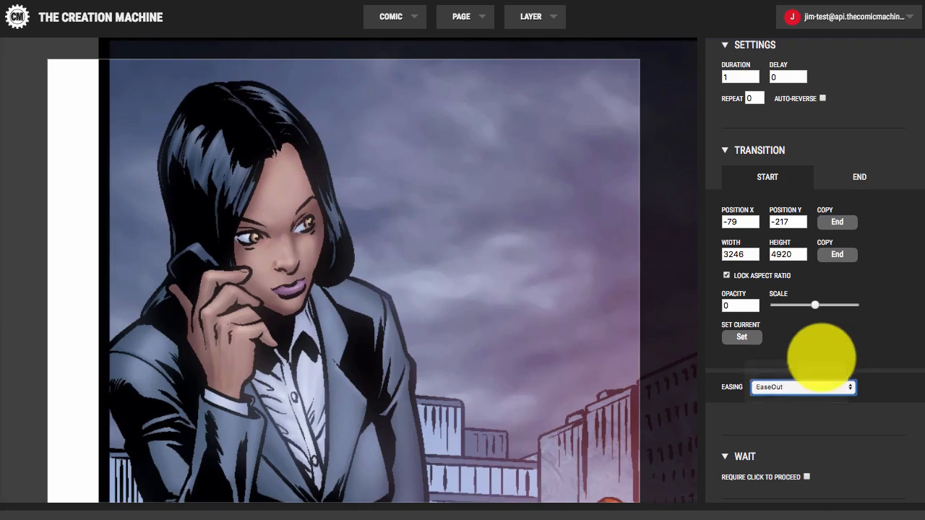
pyautogui.click(798, 386)
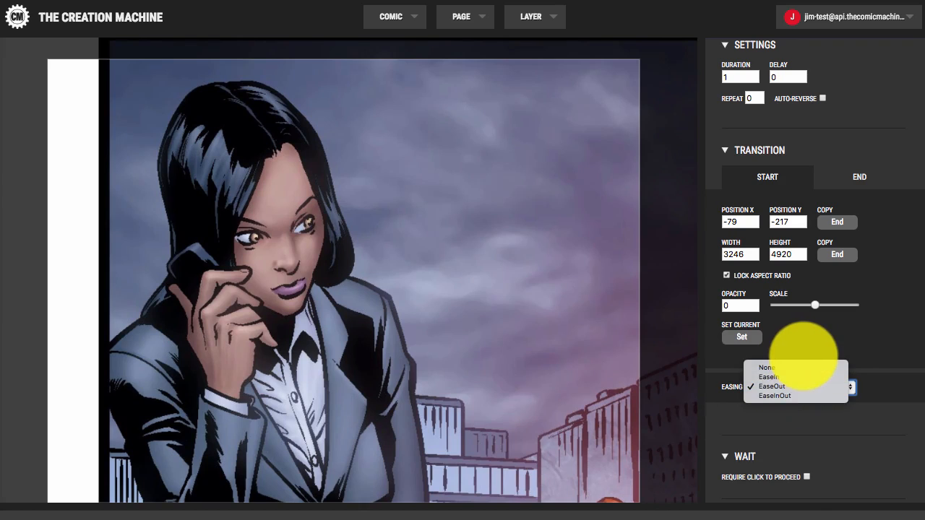
pyautogui.click(804, 355)
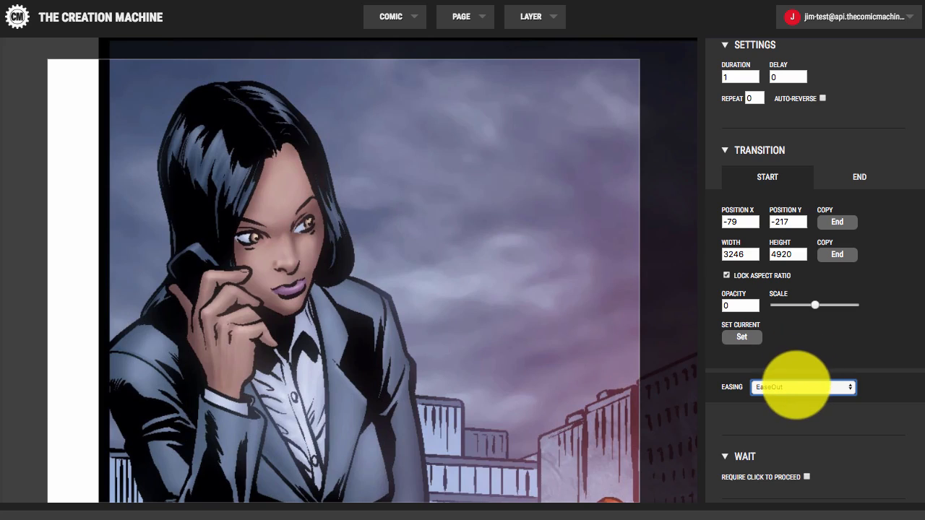
pyautogui.click(795, 386)
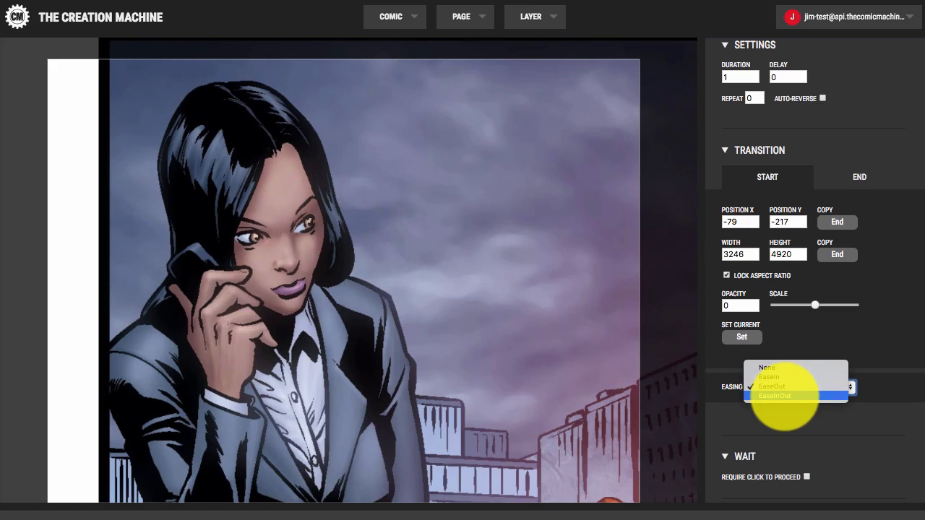
pyautogui.click(784, 396)
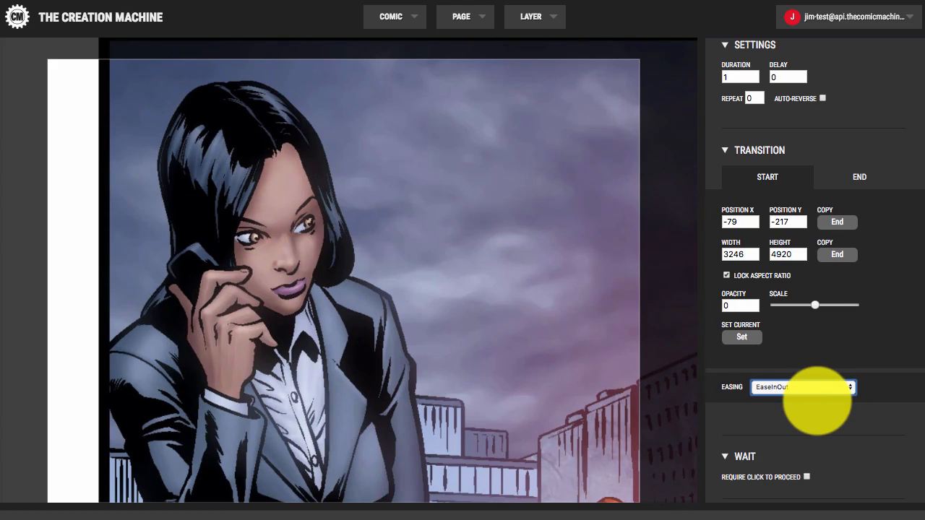
pyautogui.click(463, 16)
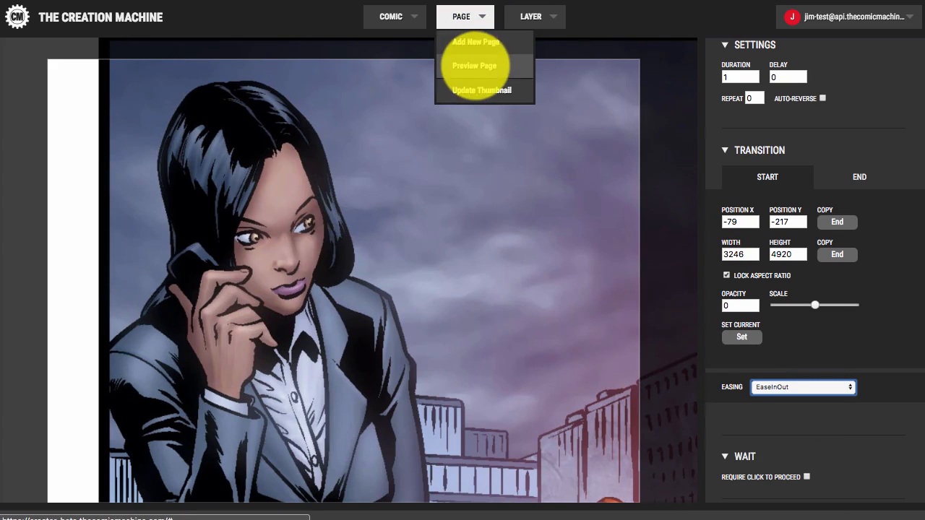
# Step: Preview the page, then change the start opacity to 0.5
pyautogui.click(474, 66)
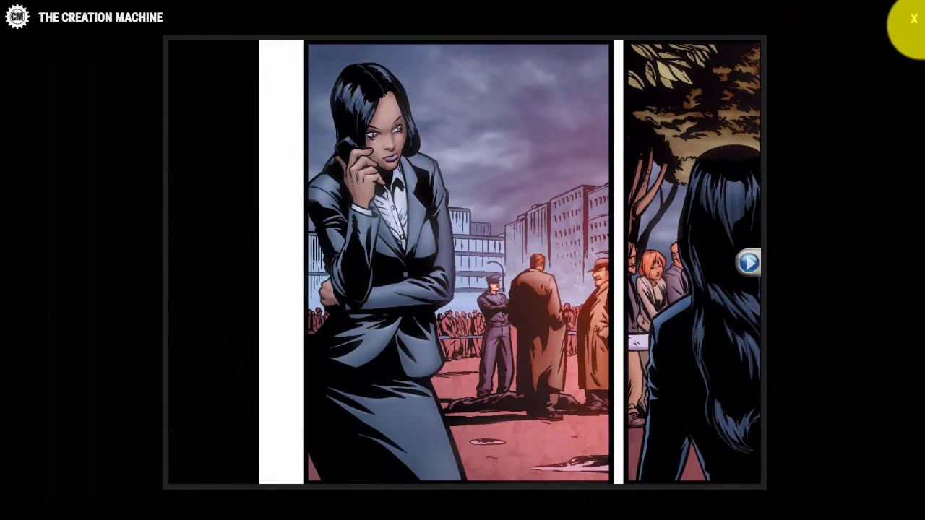
pyautogui.click(914, 18)
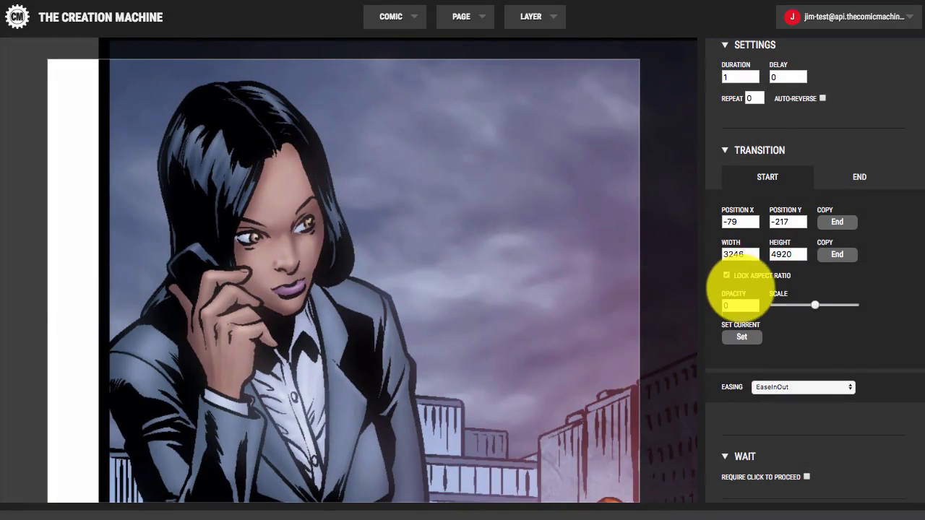
pyautogui.moveTo(733, 306); pyautogui.dragTo(704, 305)
pyautogui.write('.')
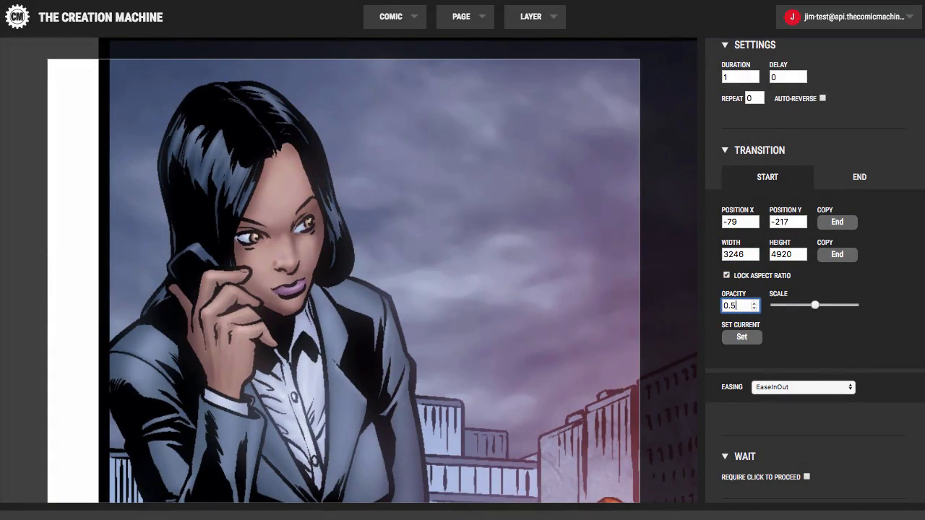
pyautogui.write('5')
# Step: Preview the animation with 0.5 start opacity, then check the end frame
pyautogui.click(466, 16)
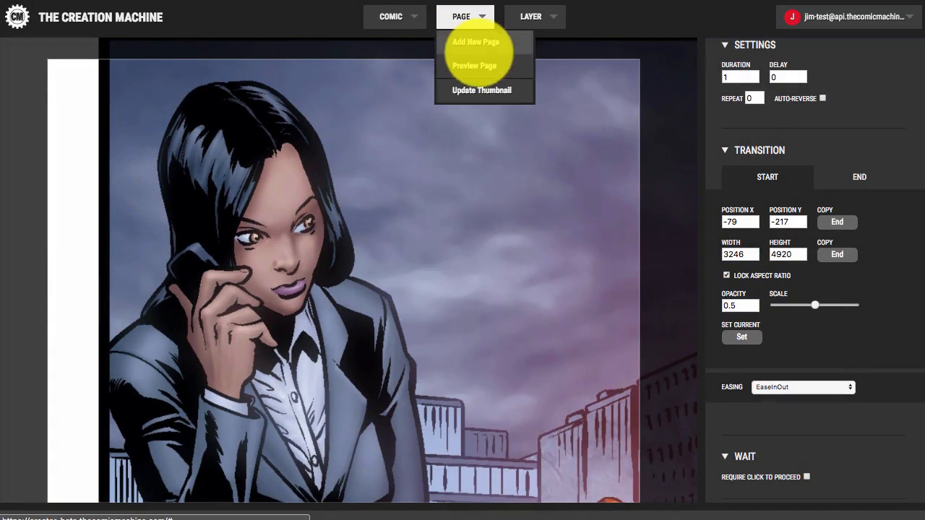
pyautogui.click(474, 65)
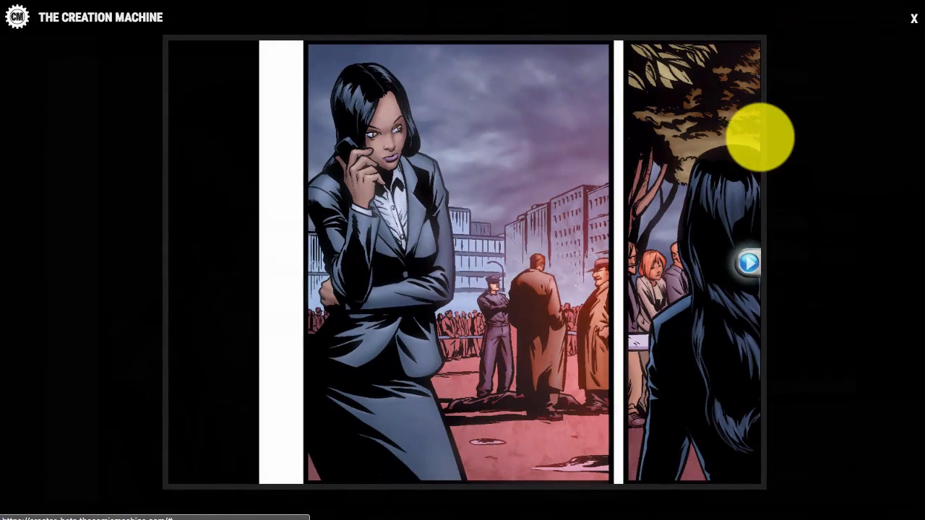
pyautogui.click(913, 18)
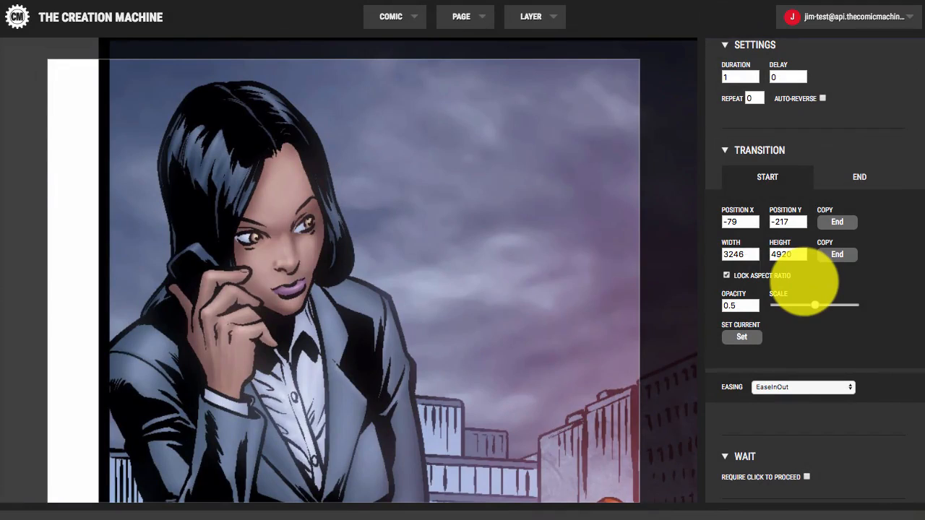
pyautogui.click(816, 176)
# Step: Reset the start opacity to 0 and lock in the start frame with Set
pyautogui.click(777, 177)
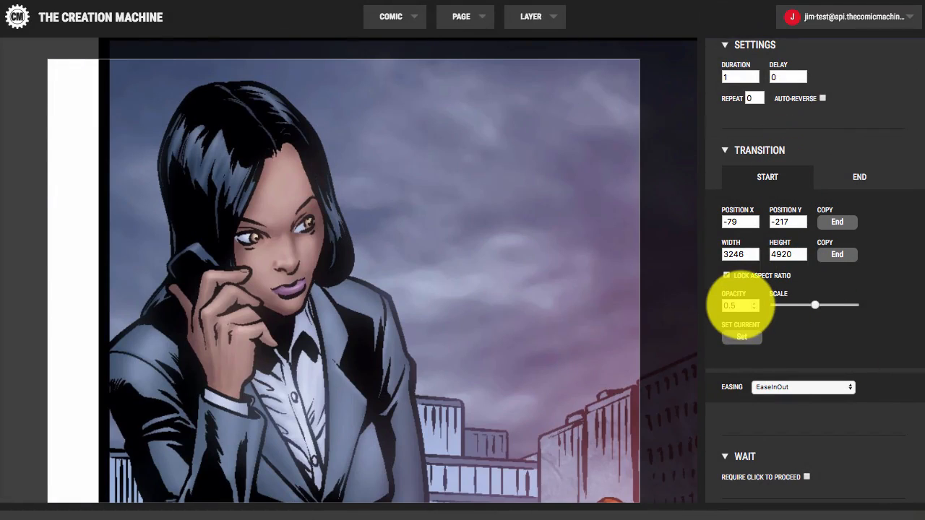
pyautogui.doubleClick(737, 306)
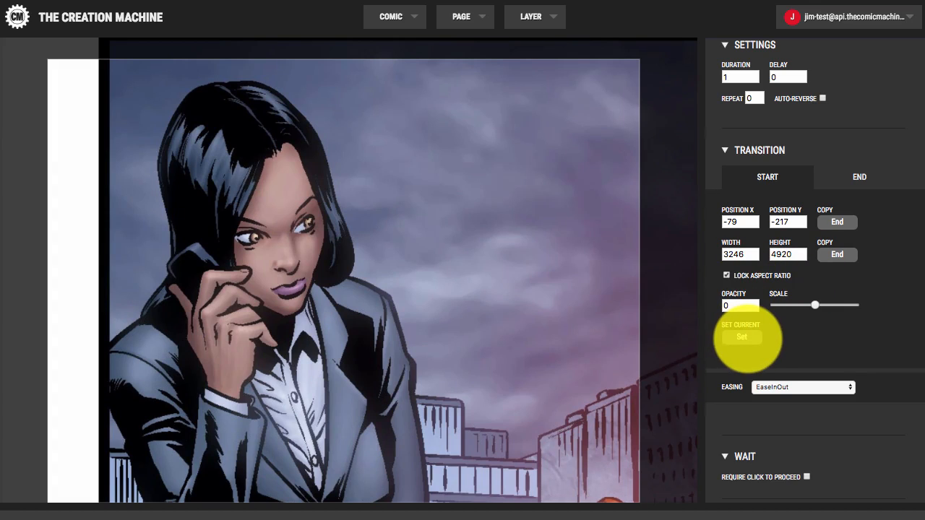
pyautogui.click(743, 336)
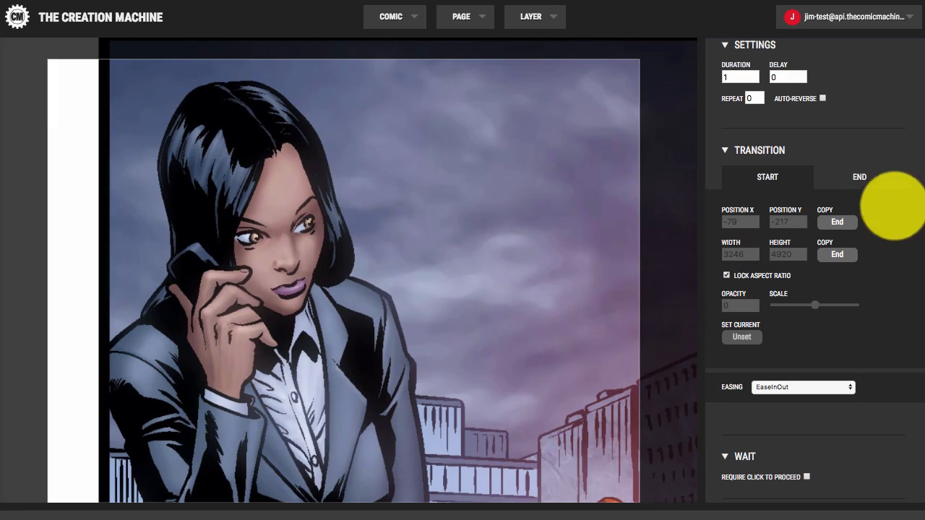
# Step: Lock in the end frame at 157, -78, 1486×2254, opacity 1, then return to START
pyautogui.click(856, 175)
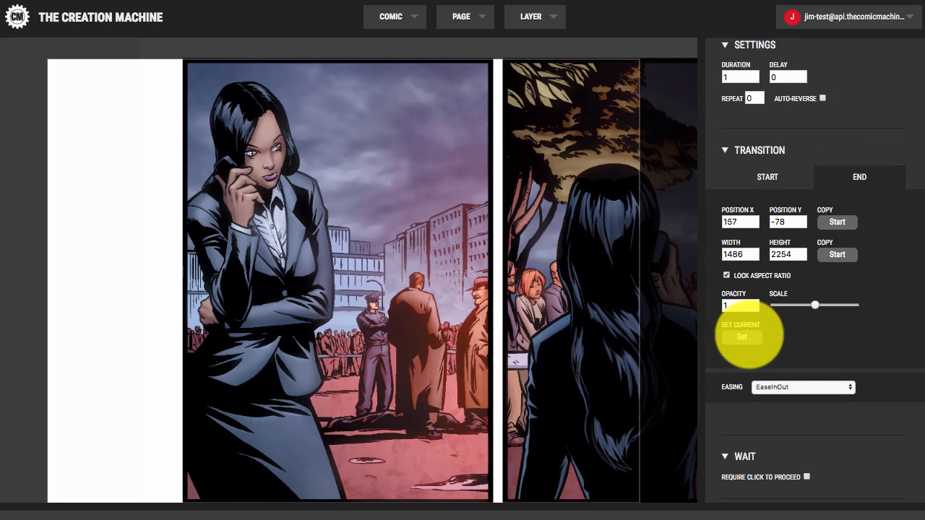
pyautogui.click(741, 337)
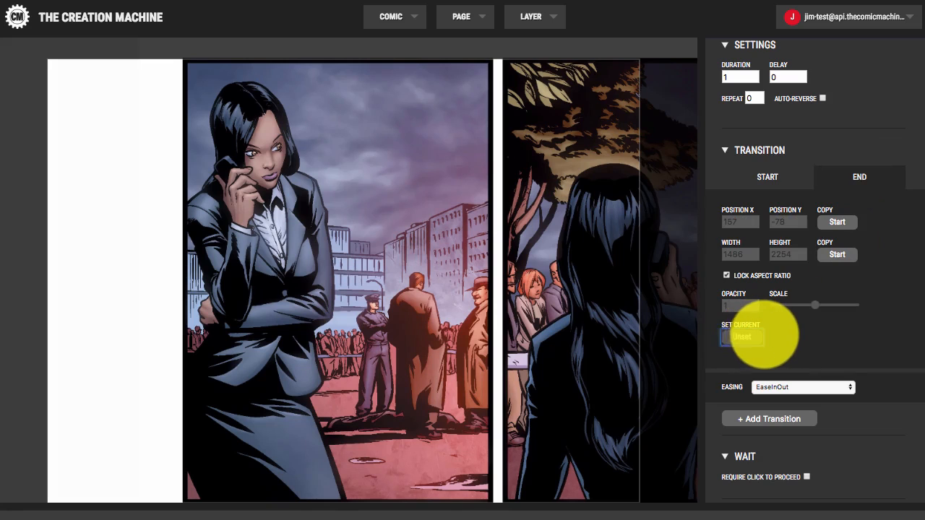
pyautogui.click(741, 337)
pyautogui.click(789, 175)
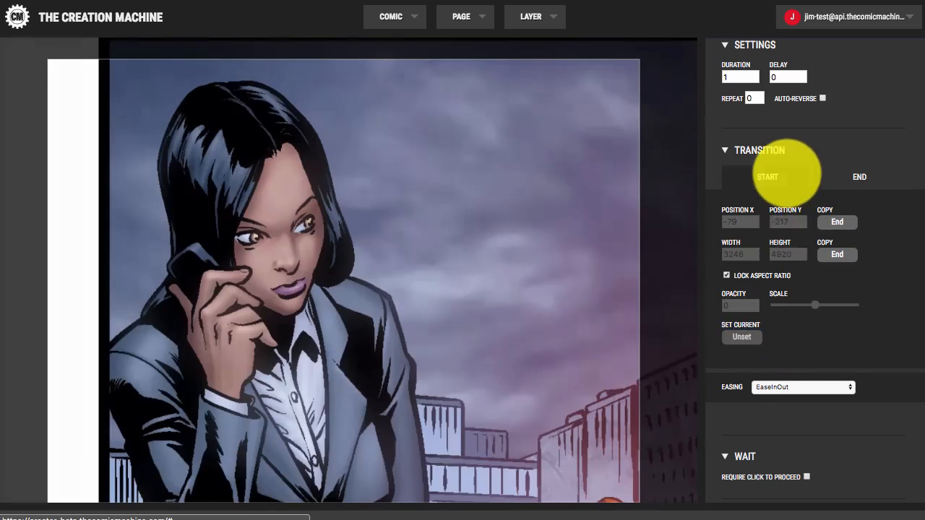